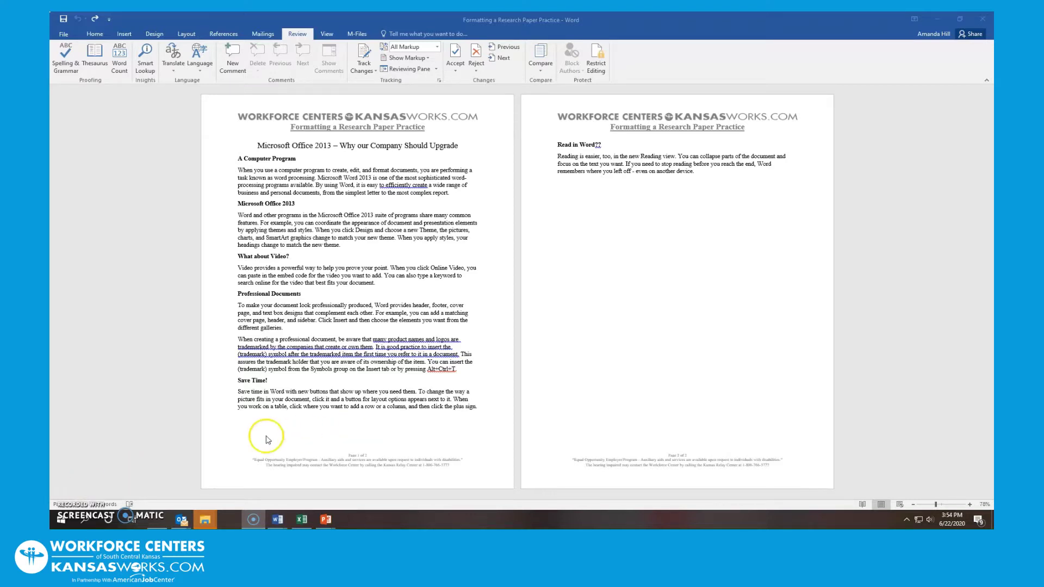
# Add the comment "Too wordy, rephrase" to the first sentence under "A Computer Program".
pyautogui.click(240, 170)
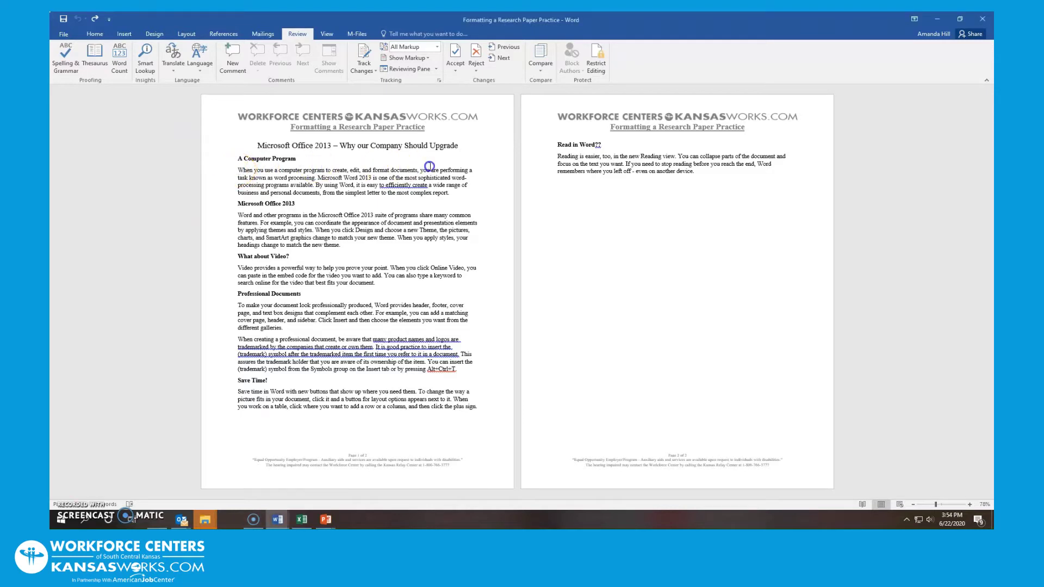
pyautogui.moveTo(237, 169); pyautogui.dragTo(316, 178)
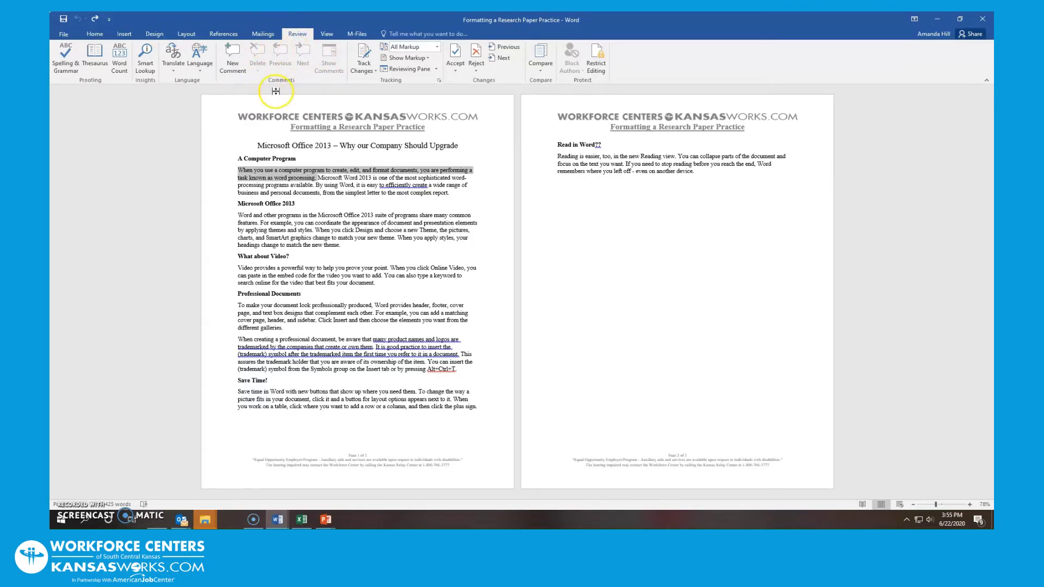
pyautogui.click(235, 58)
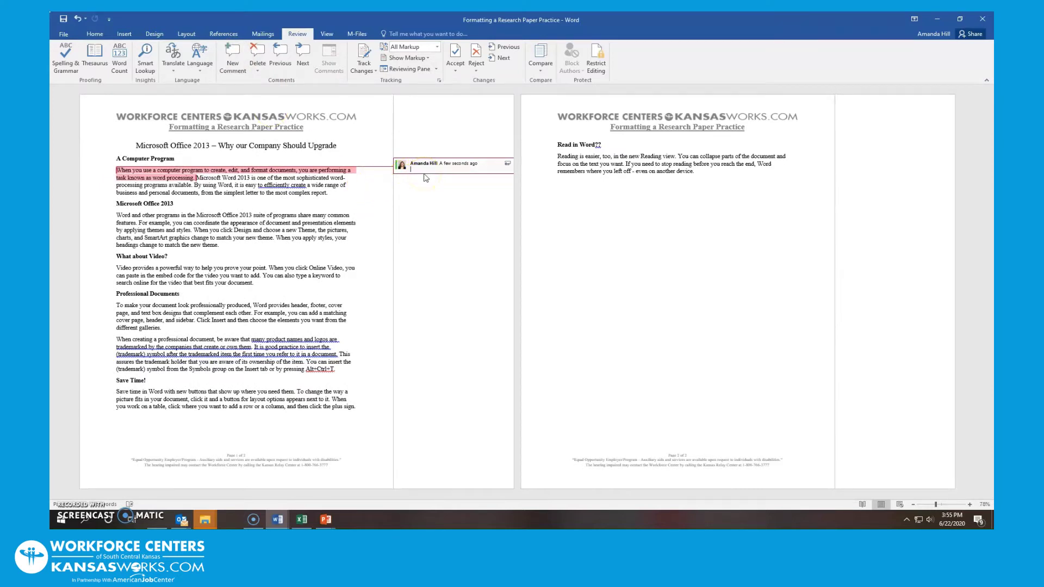
pyautogui.write('Too wordy, rephrase')
# Add the comment "Change 2013 to 2016" to the first sentence under the "Microsoft Office 2013" heading.
pyautogui.moveTo(116, 215); pyautogui.dragTo(351, 215)
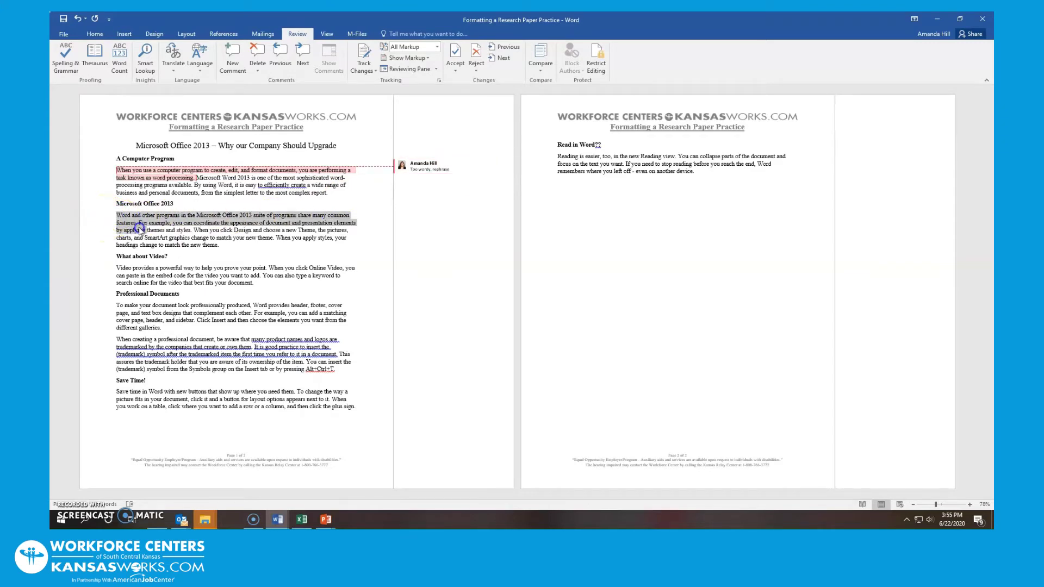
pyautogui.moveTo(136, 223); pyautogui.dragTo(137, 223)
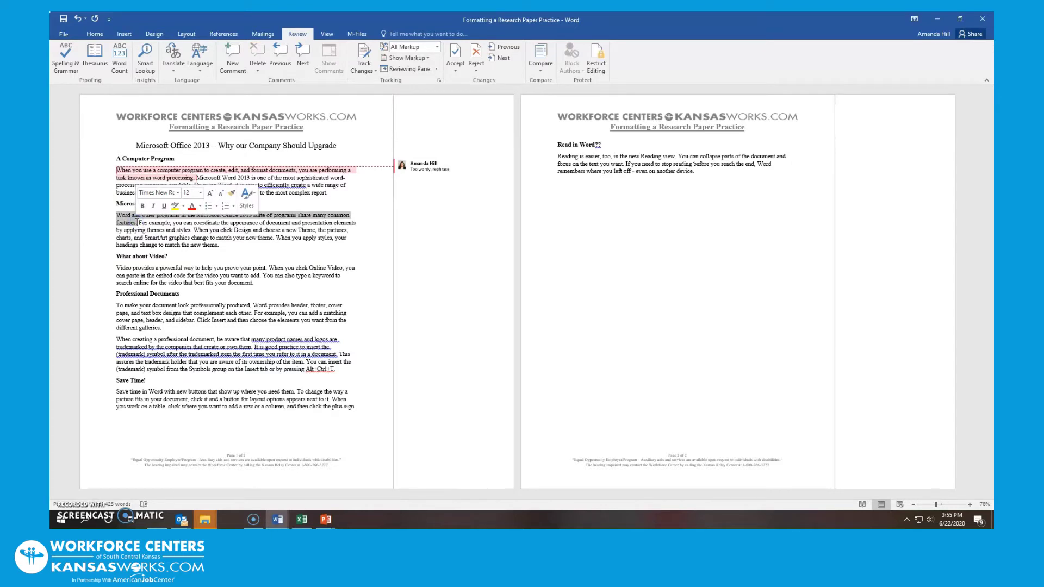
pyautogui.rightClick(132, 222)
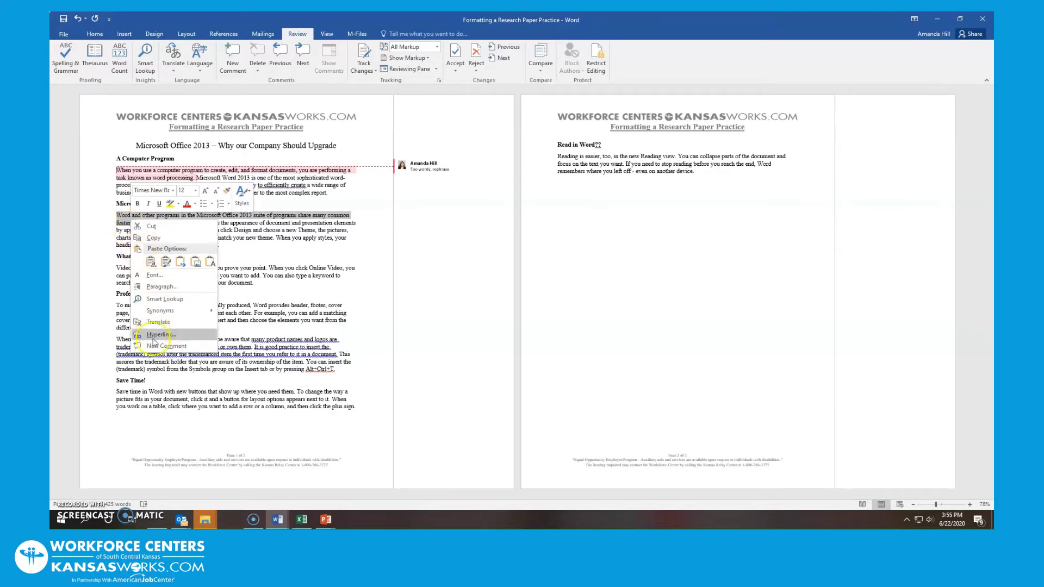
pyautogui.click(154, 346)
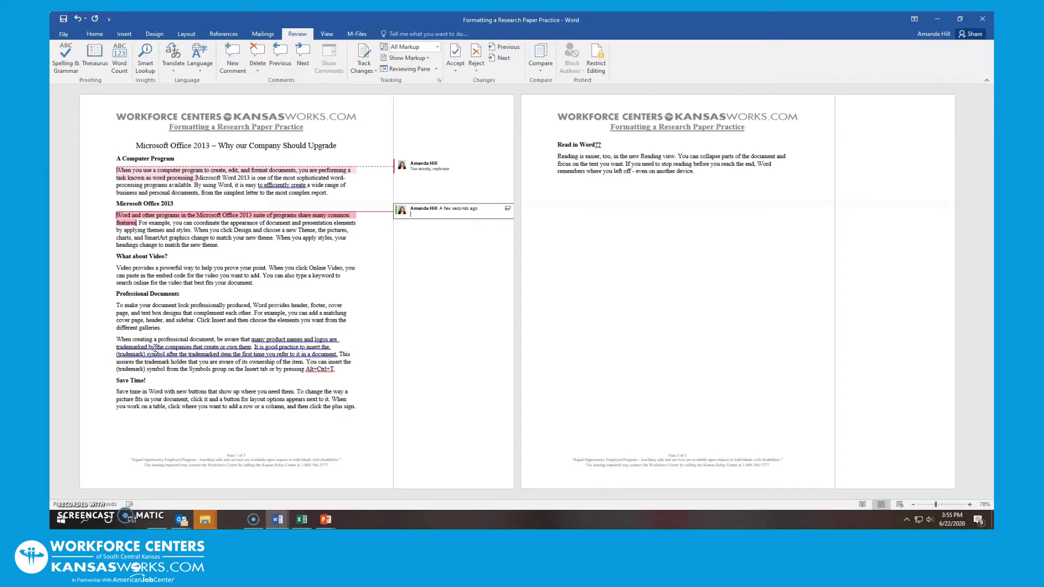
pyautogui.write('Change 2013 to 2016')
# Return to the first comment and extend it with ". And don't forget to add information about xYZ.".
pyautogui.click(280, 56)
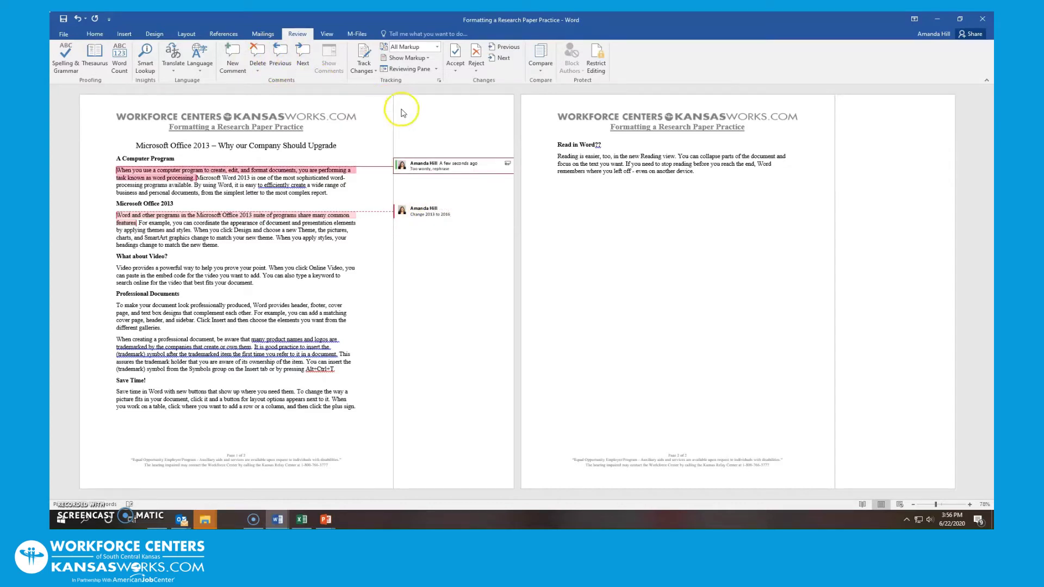
pyautogui.click(451, 170)
pyautogui.write(", rephrase. And don't forget to add info")
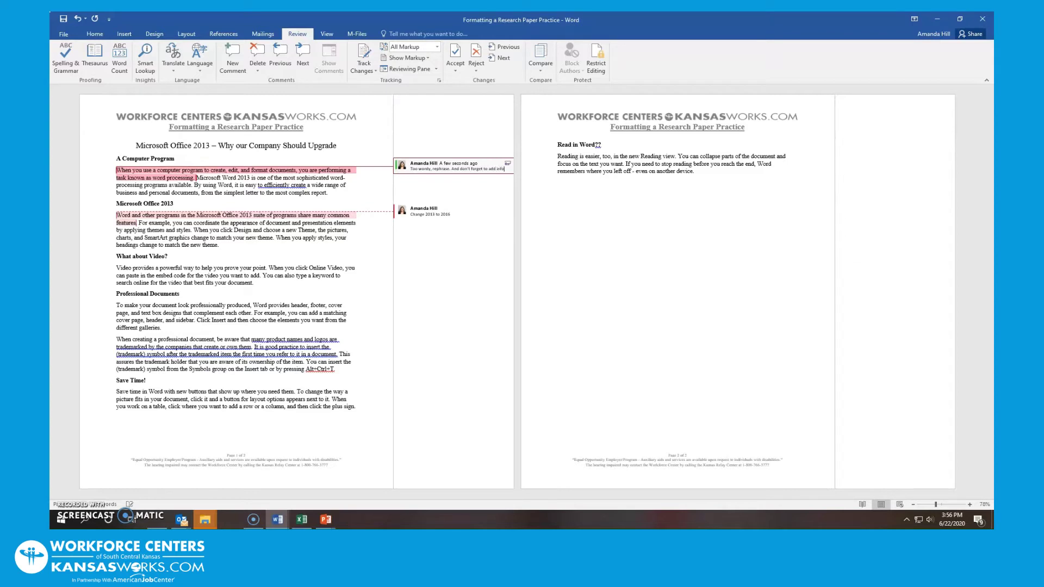
pyautogui.write('rmation')
pyautogui.write(' about')
pyautogui.write(' yo')
pyautogui.write('Z.')
# Move on to the next comment, attached to the "Microsoft Office 2013" paragraph.
pyautogui.click(297, 51)
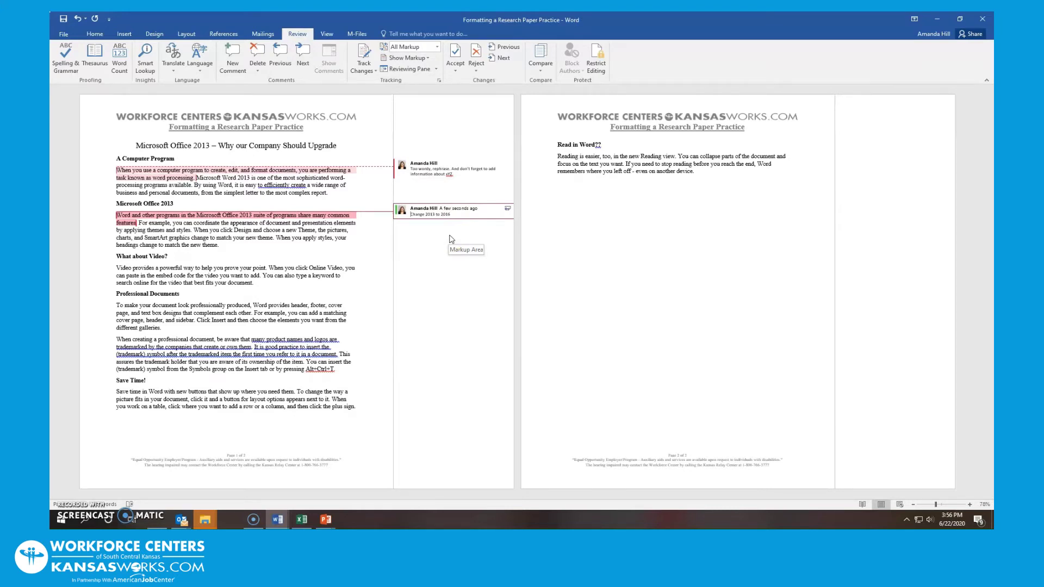
pyautogui.click(429, 155)
pyautogui.click(421, 223)
# Show the document's revisions in a horizontal Reviewing Pane.
pyautogui.click(436, 69)
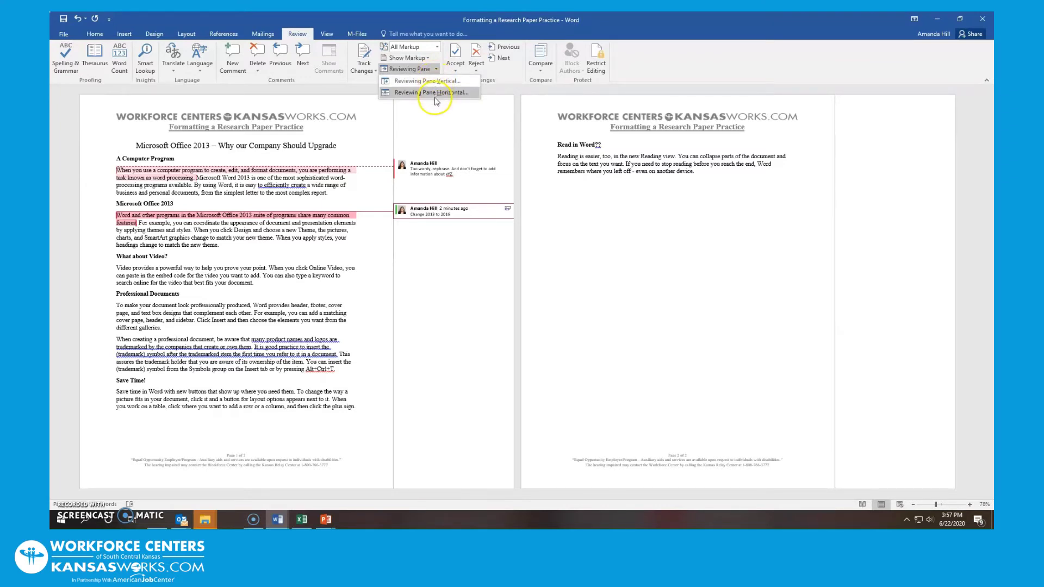
pyautogui.click(433, 95)
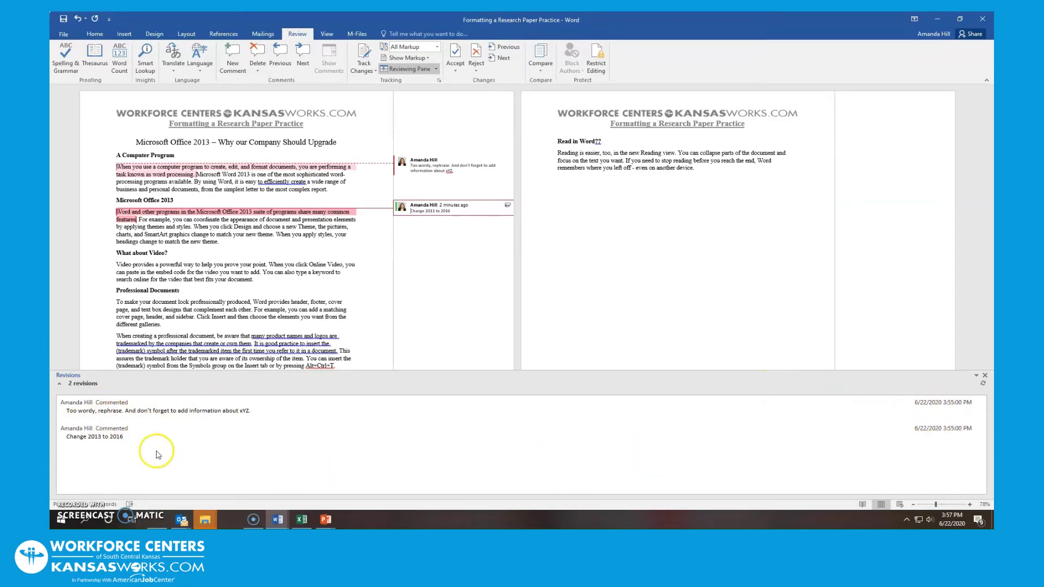
pyautogui.click(127, 451)
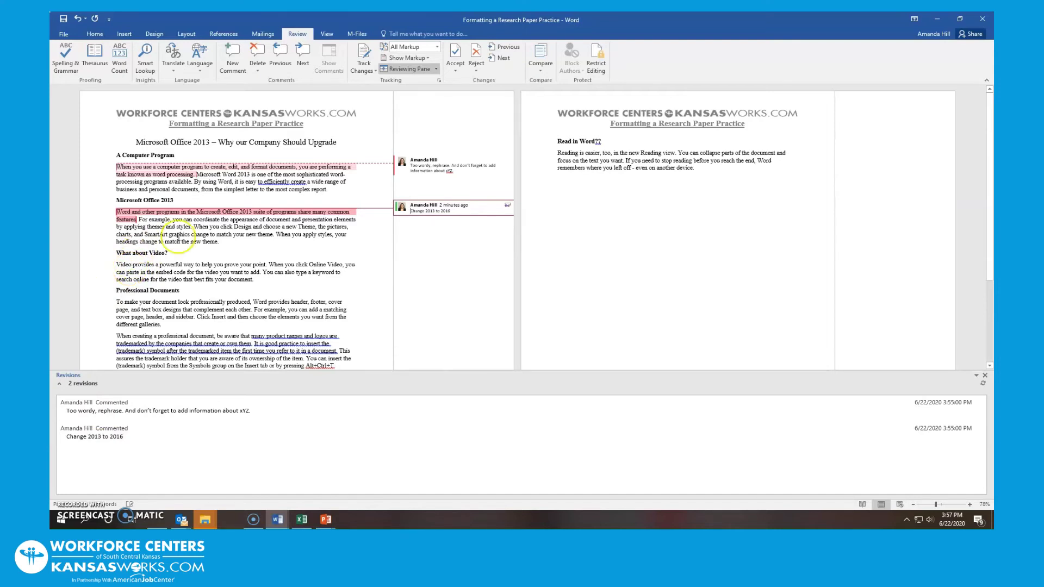
# Delete the word "efficiently" from the paragraph under "A Computer Program" with change tracking off.
pyautogui.doubleClick(278, 183)
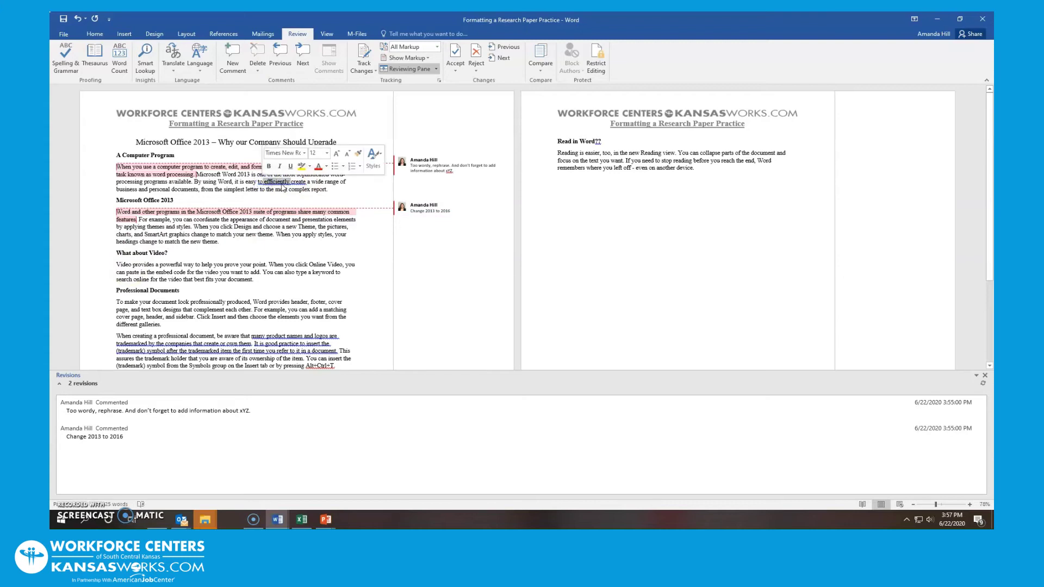
pyautogui.press('Delete')
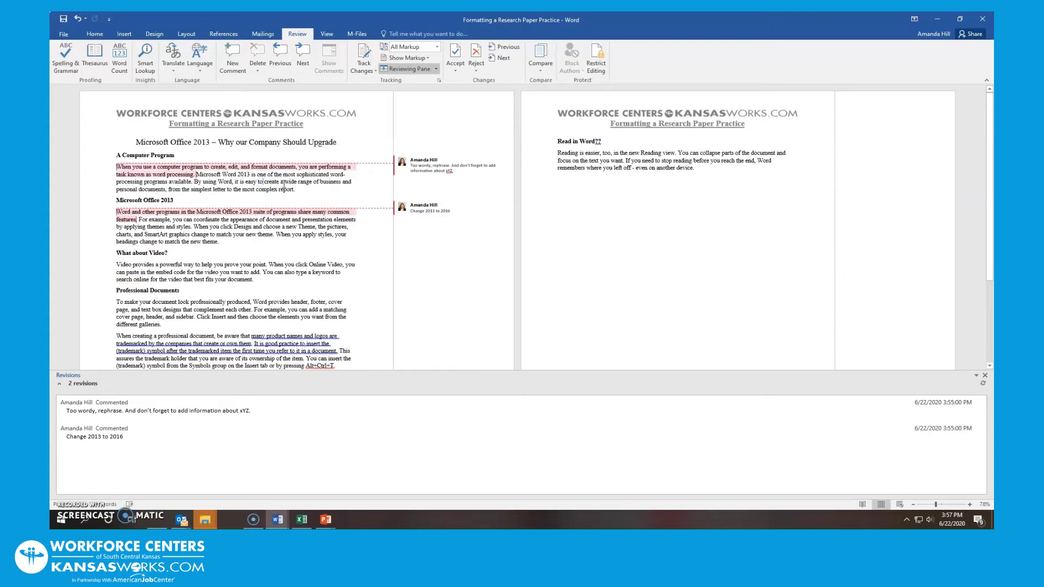
pyautogui.click(194, 456)
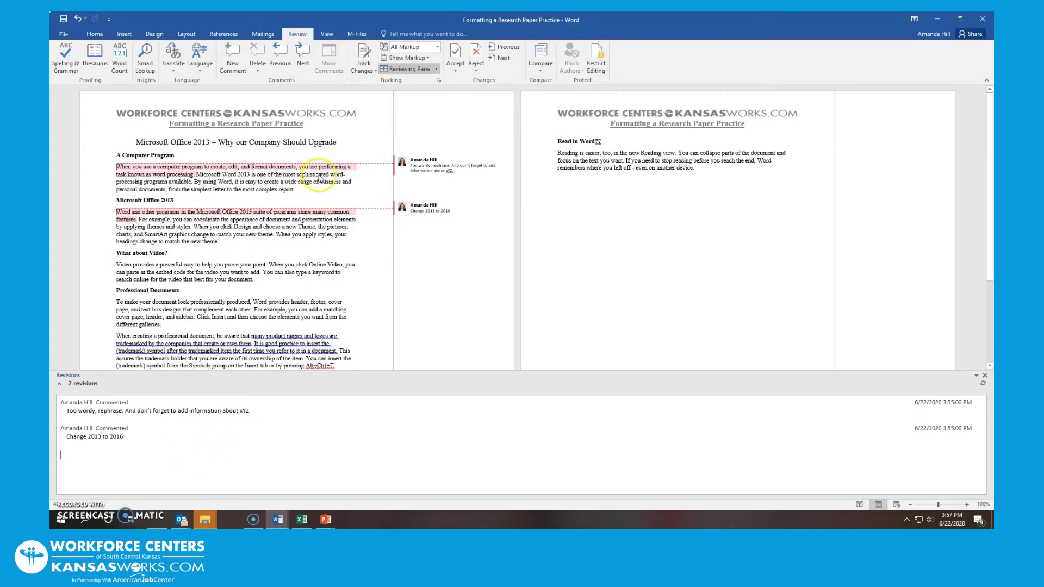
# Change the last word of the "Microsoft Office 2013" paragraph to "themes".
pyautogui.click(223, 242)
pyautogui.press('BackSpace')
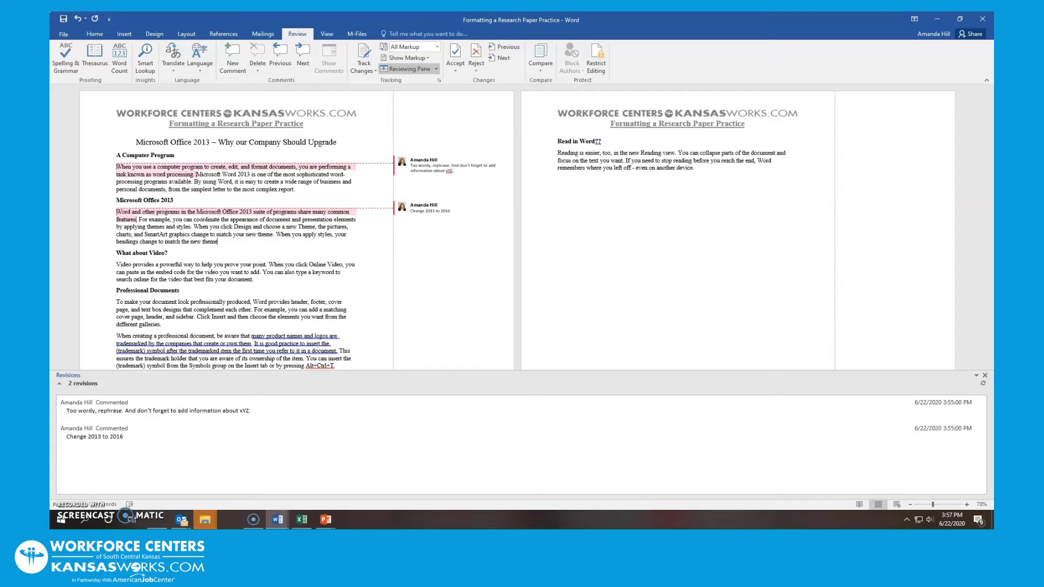
pyautogui.write('s.')
pyautogui.click(310, 474)
pyautogui.click(222, 405)
# Turn on Track Changes and make the word "professionally" bold in the first paragraph under "Professional Documents".
pyautogui.click(363, 58)
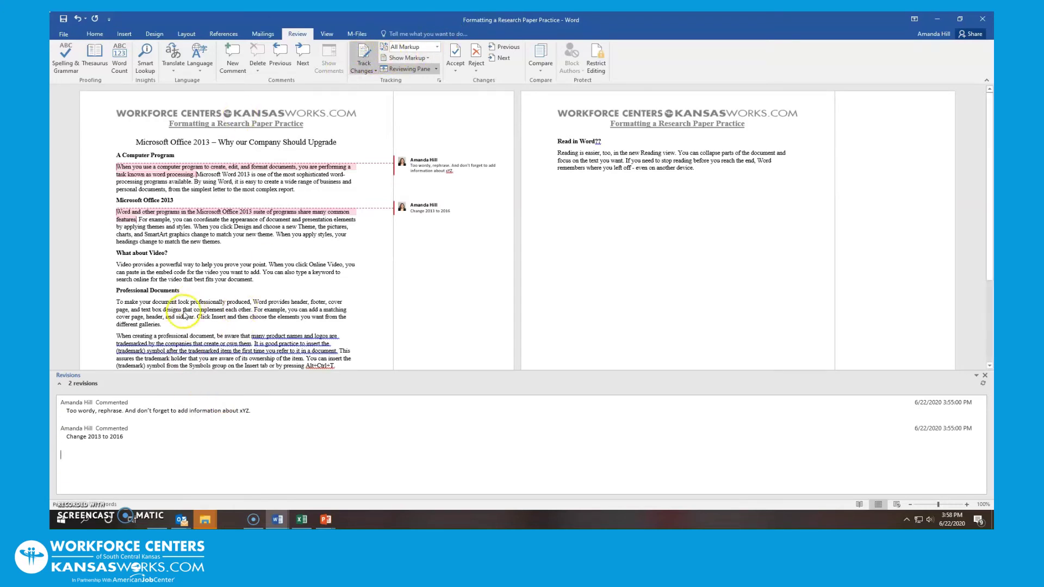
pyautogui.click(196, 300)
pyautogui.doubleClick(195, 301)
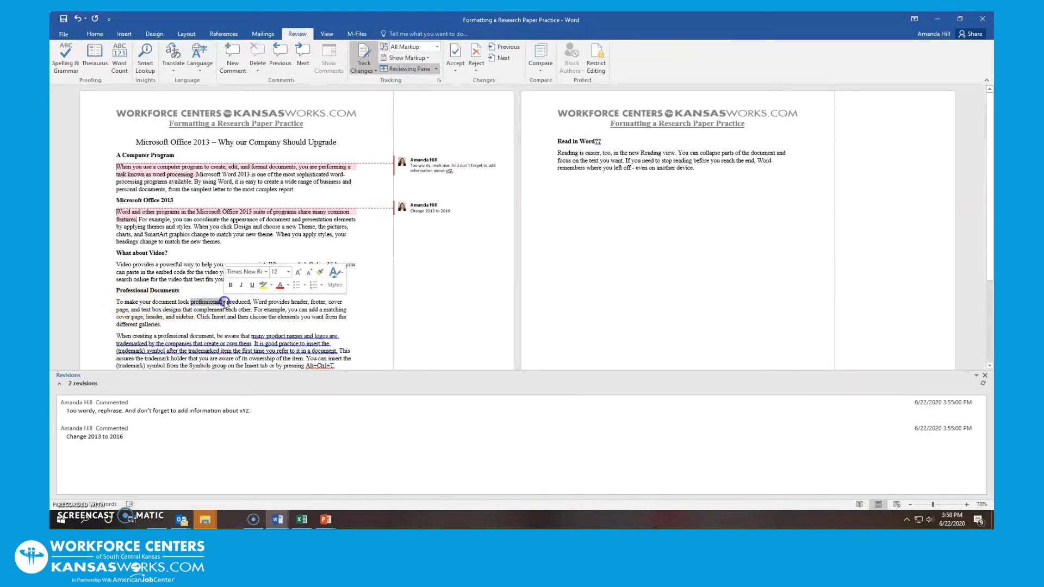
pyautogui.click(95, 34)
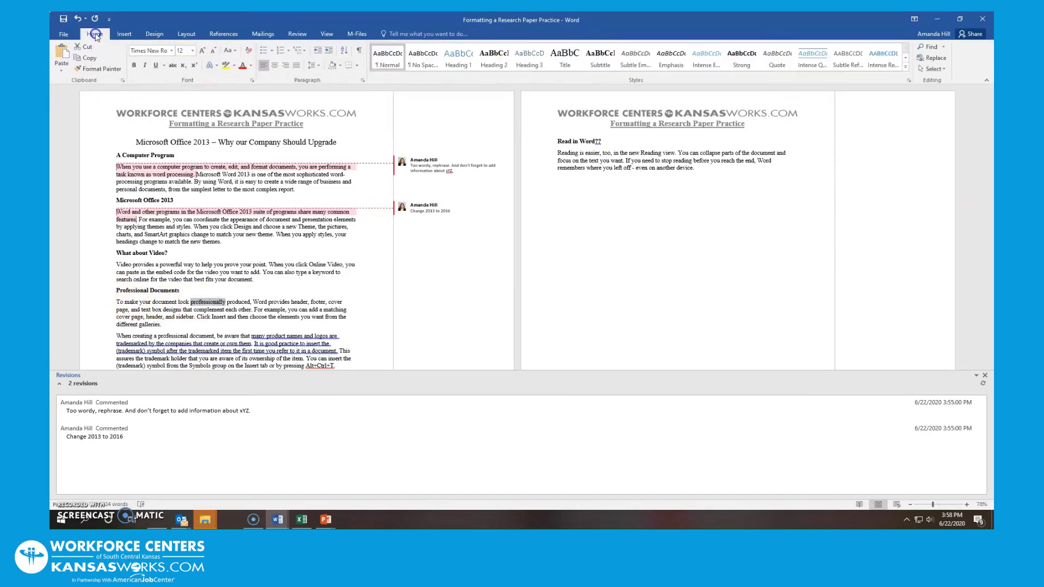
pyautogui.click(137, 69)
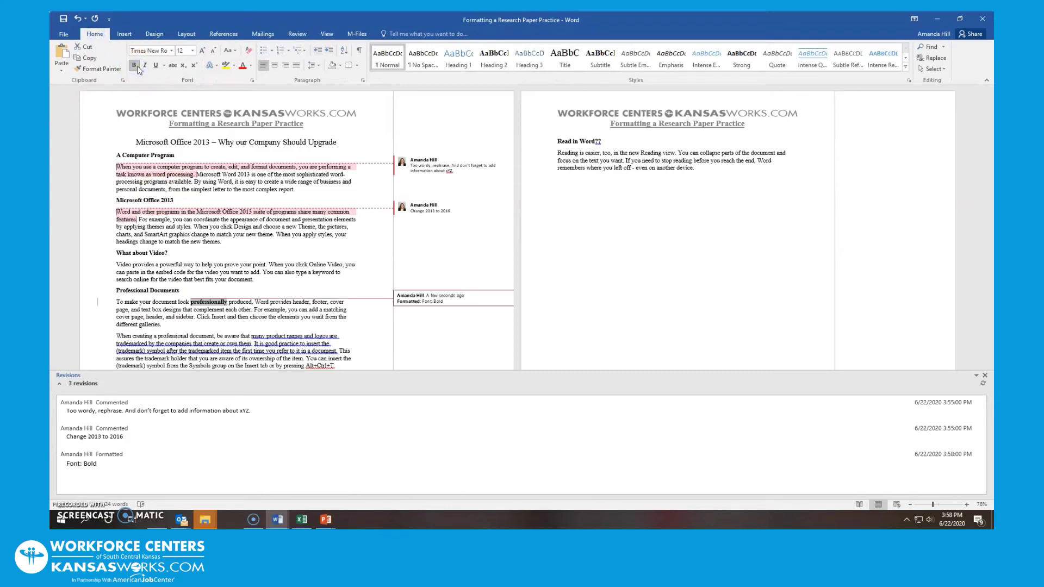
pyautogui.click(79, 471)
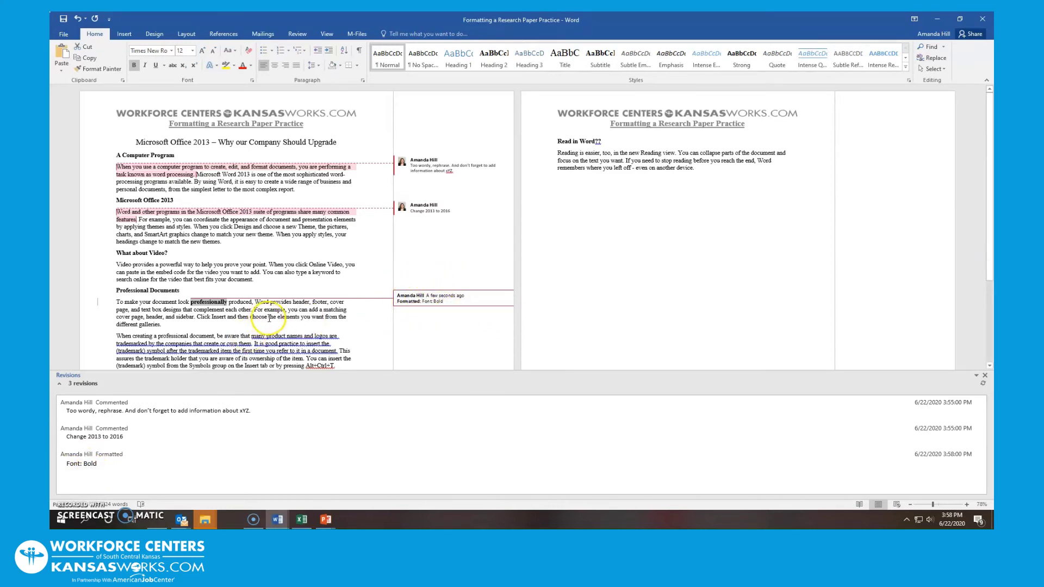
# Delete the word "choose" from the first paragraph under "Professional Documents" as a tracked change.
pyautogui.moveTo(268, 317)
pyautogui.mouseDown()
pyautogui.moveTo(163, 326)
pyautogui.moveTo(250, 319)
pyautogui.mouseUp()
pyautogui.press('Delete')
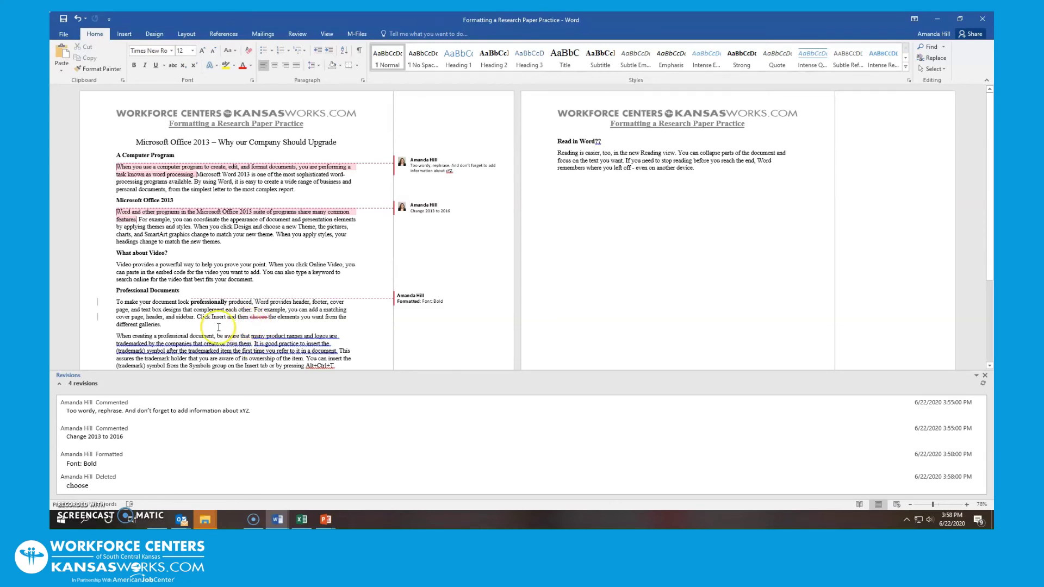
# Switch the Reviewing Pane from the horizontal to the vertical layout.
pyautogui.click(297, 34)
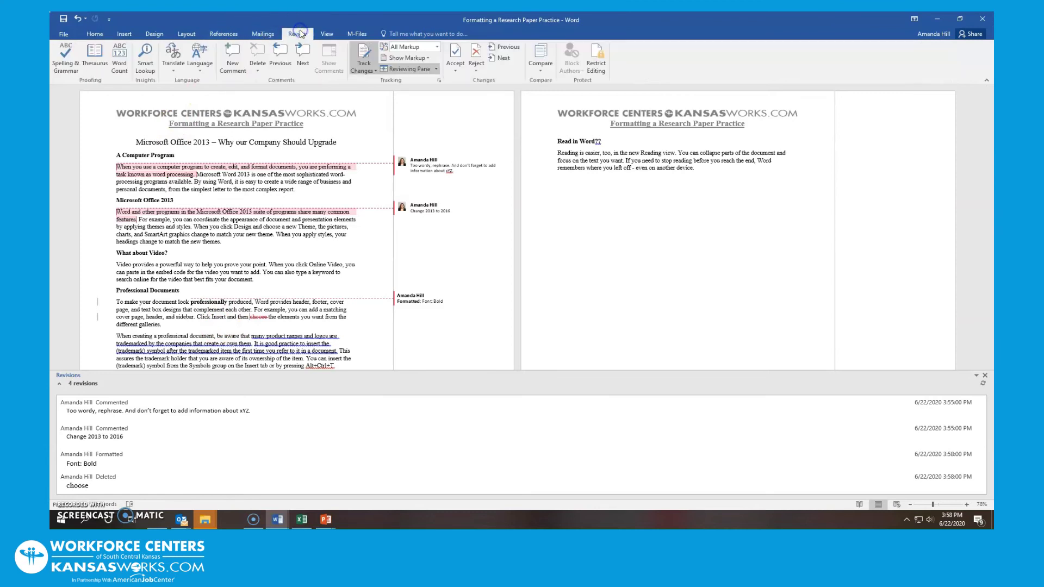
pyautogui.click(363, 54)
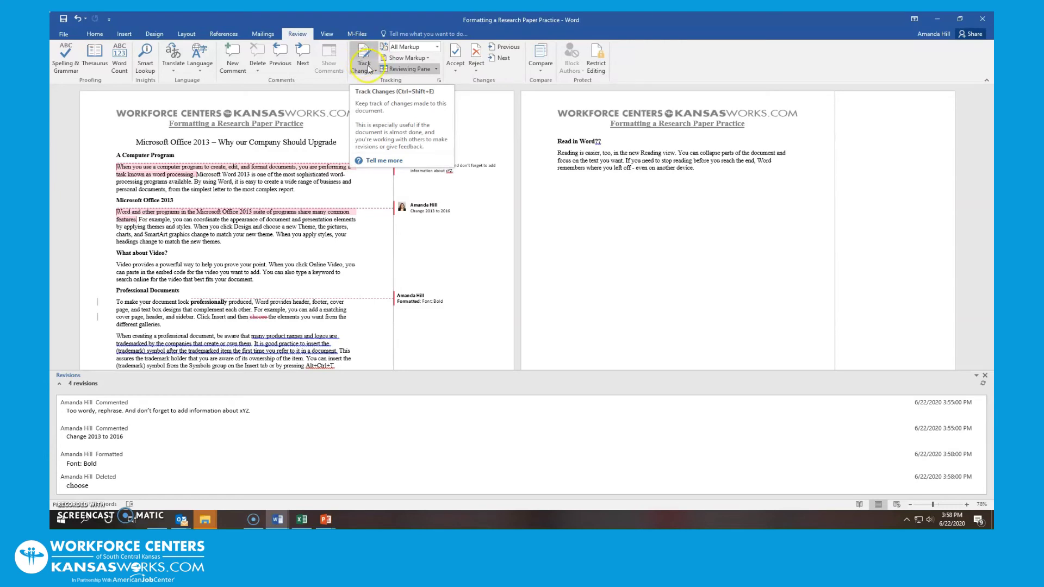
pyautogui.click(428, 70)
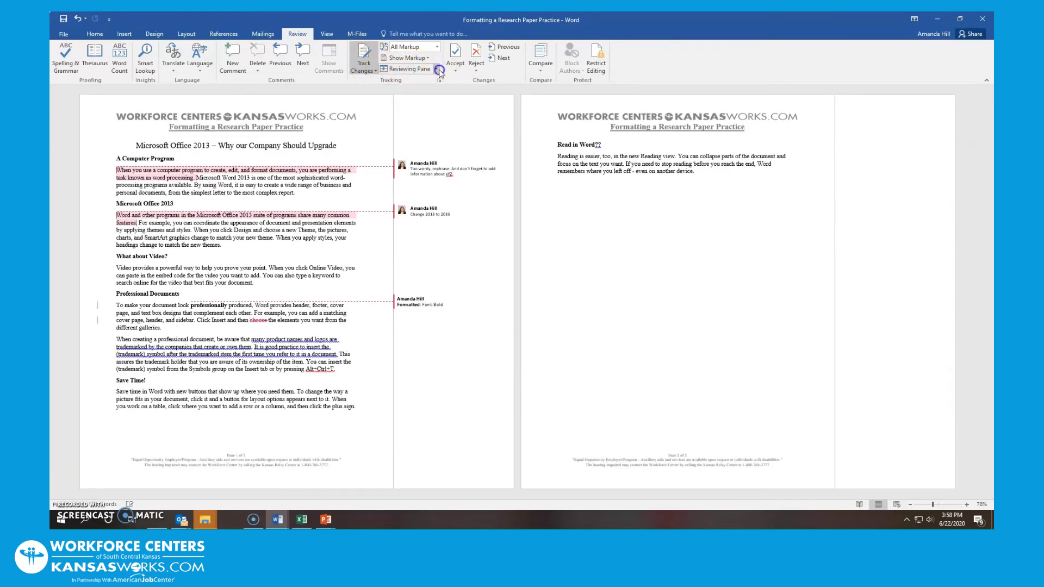
pyautogui.click(436, 69)
pyautogui.click(435, 82)
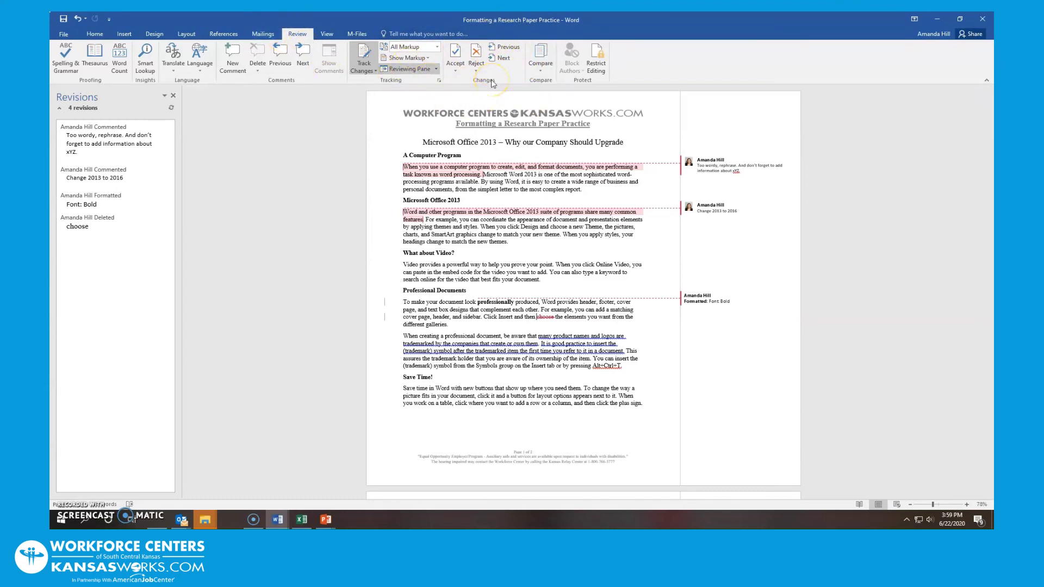
# Accept the tracked deletion of "choose" and move past the first comment, keeping it.
pyautogui.click(456, 53)
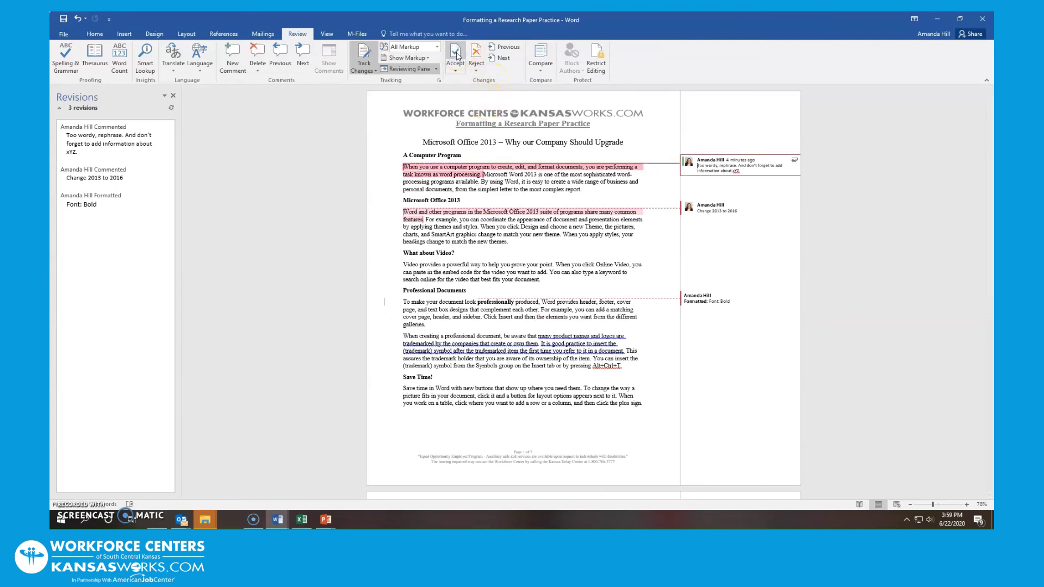
pyautogui.click(457, 54)
# Reject the "Change 2013 to 2016" comment and the bold formatting on "professionally".
pyautogui.click(482, 53)
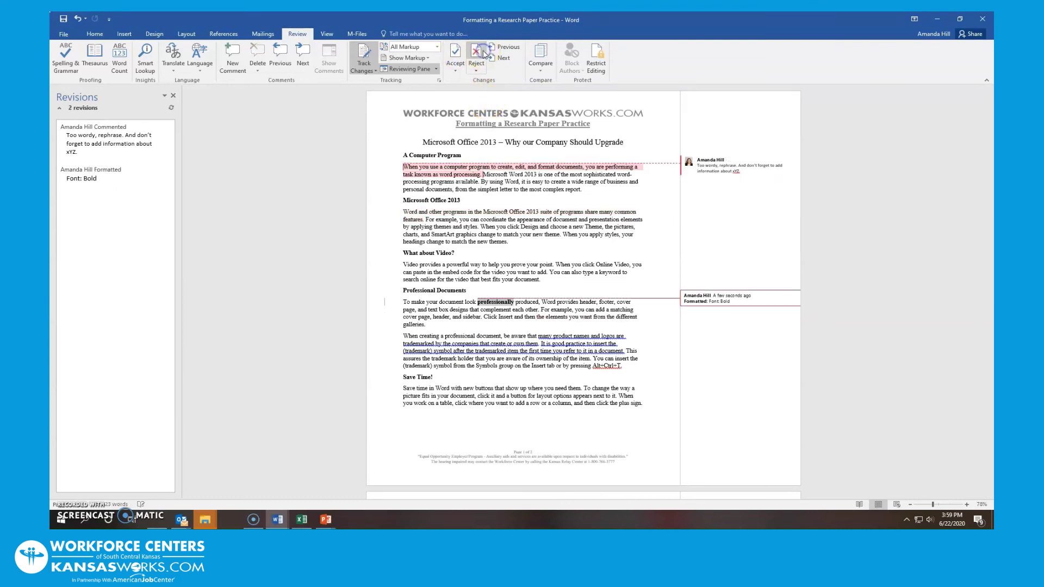
pyautogui.click(483, 54)
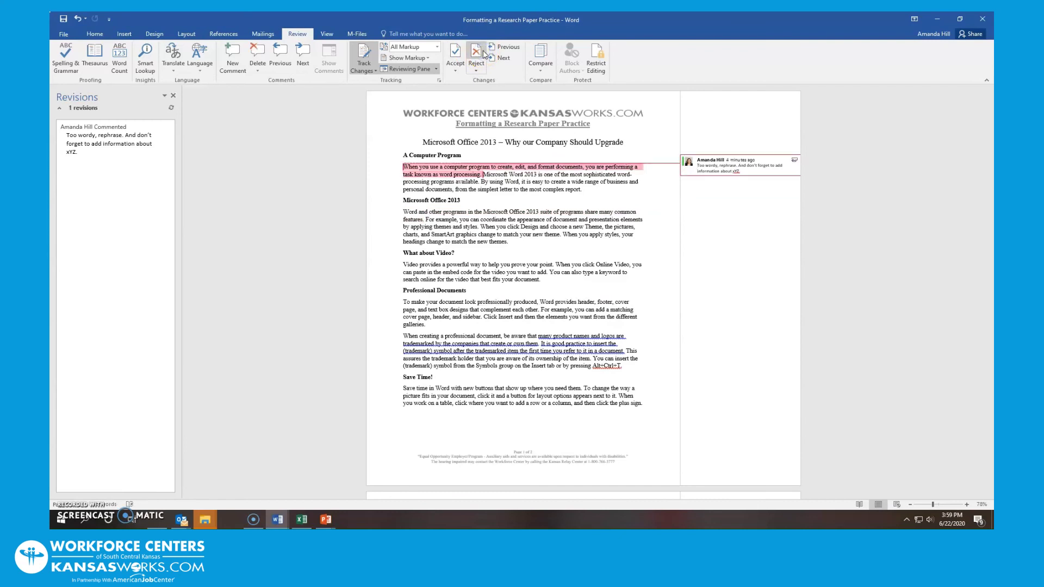
# Reject the remaining "Too wordy, rephrase" comment and turn off Track Changes.
pyautogui.click(508, 303)
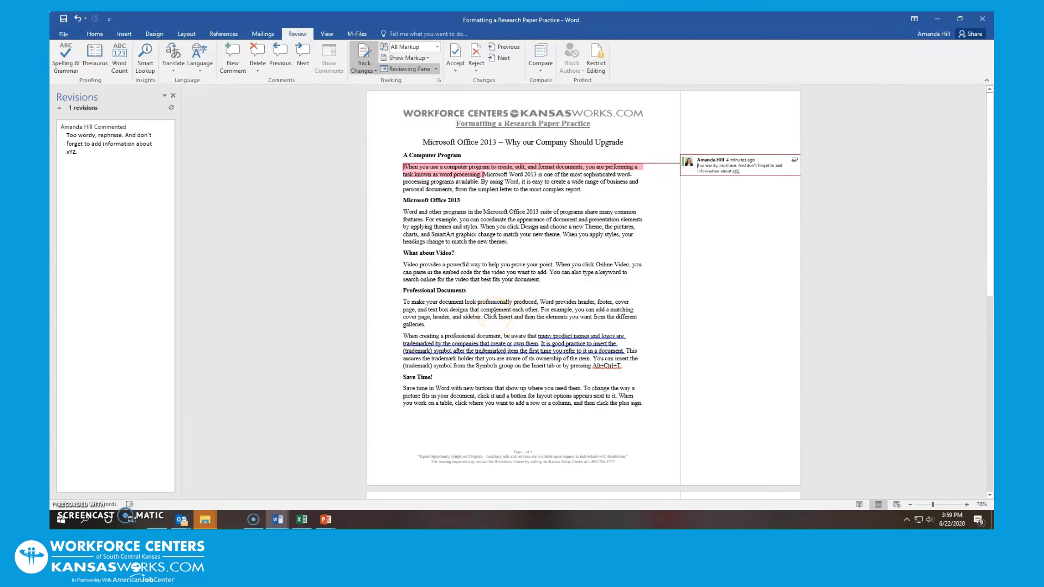
pyautogui.click(477, 53)
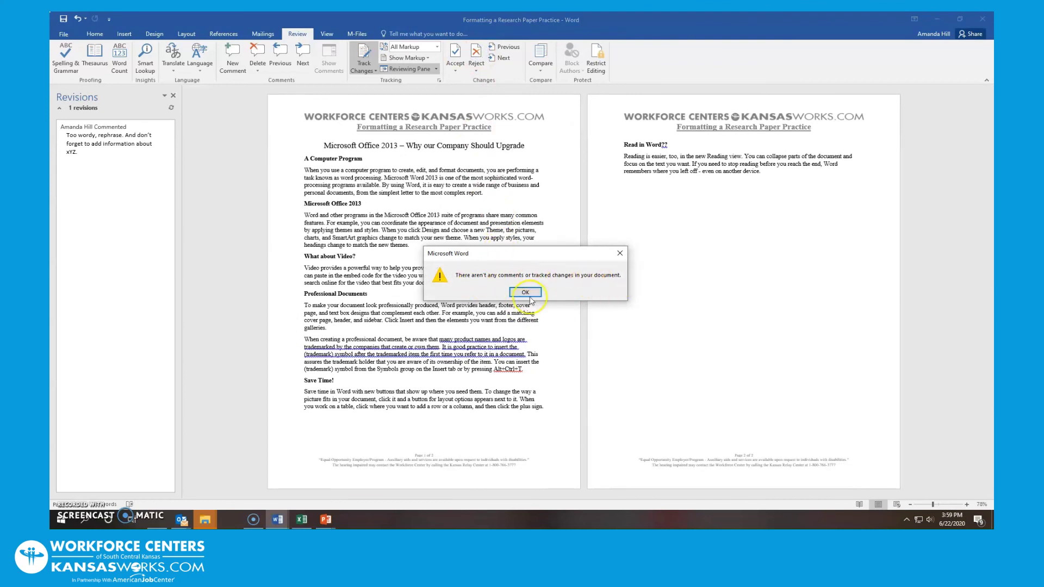
pyautogui.click(528, 295)
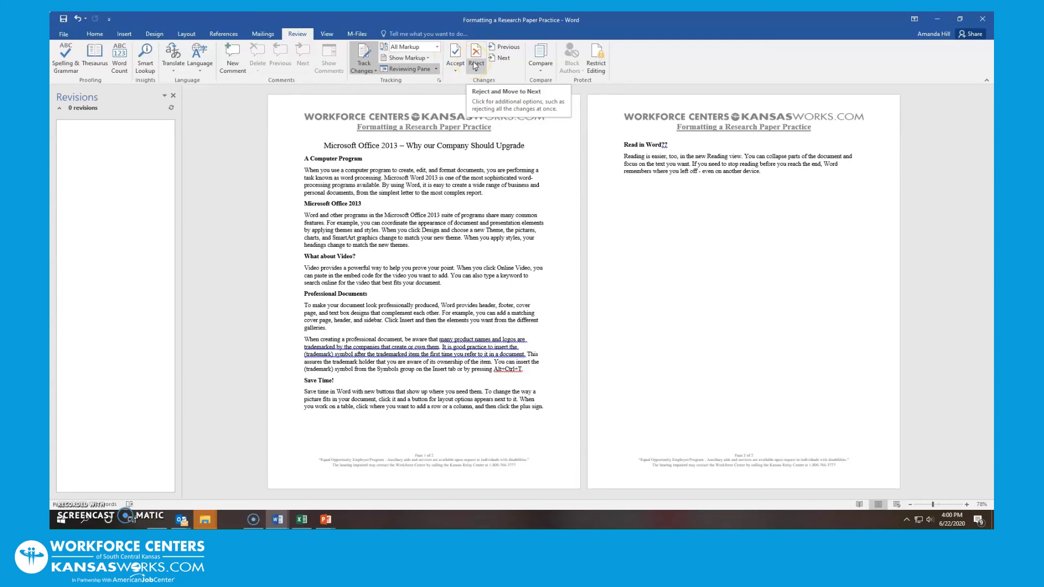
pyautogui.click(363, 61)
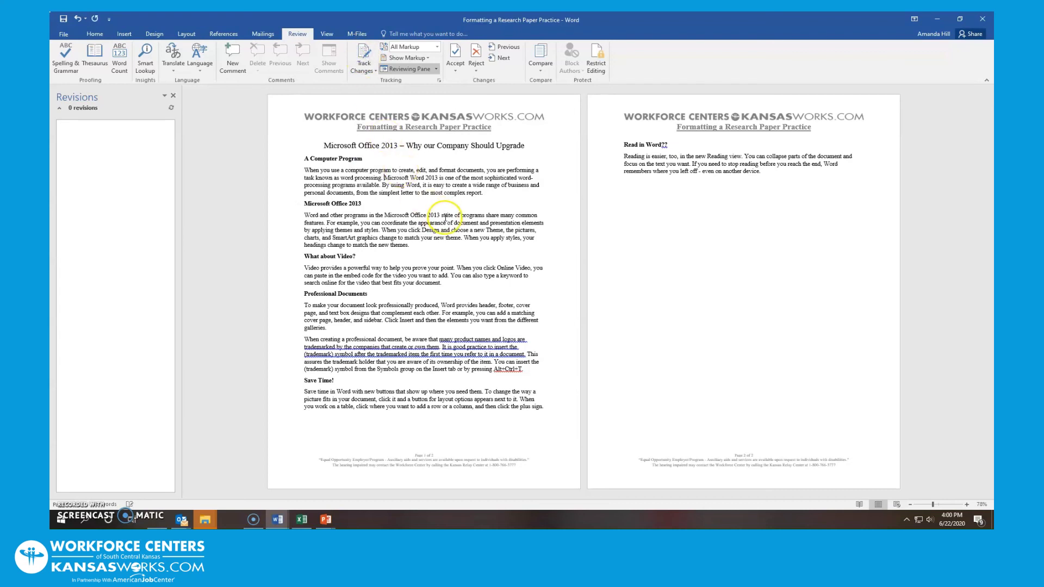